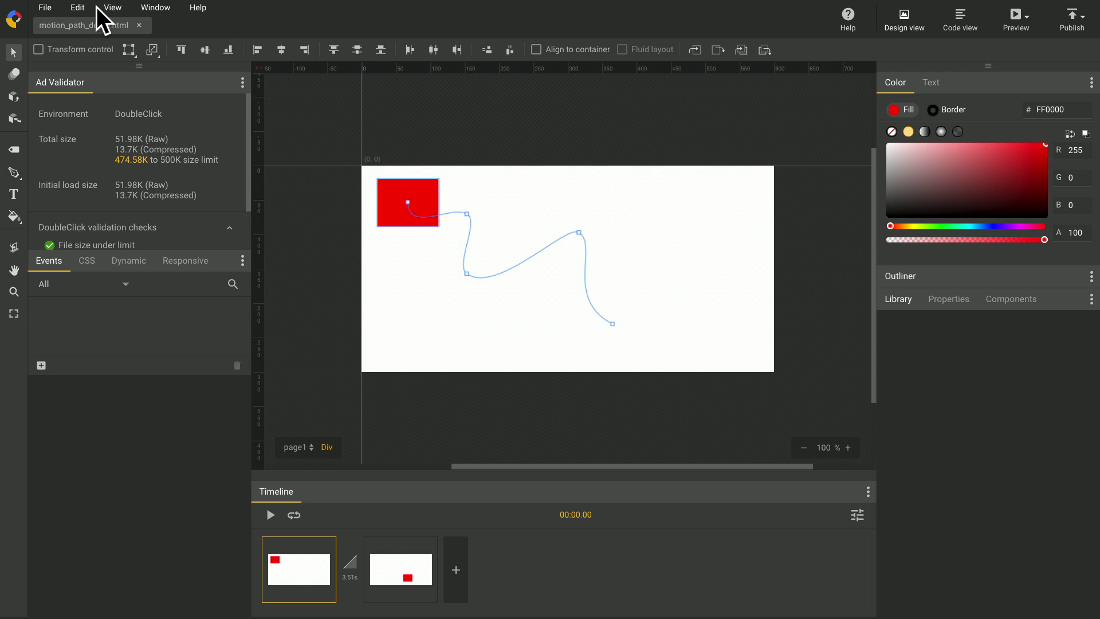
Enable the Path tool's Transform control so the motion path gets a transform box with a centre pivot
{"action": "left_click", "coordinate": [13, 74]}
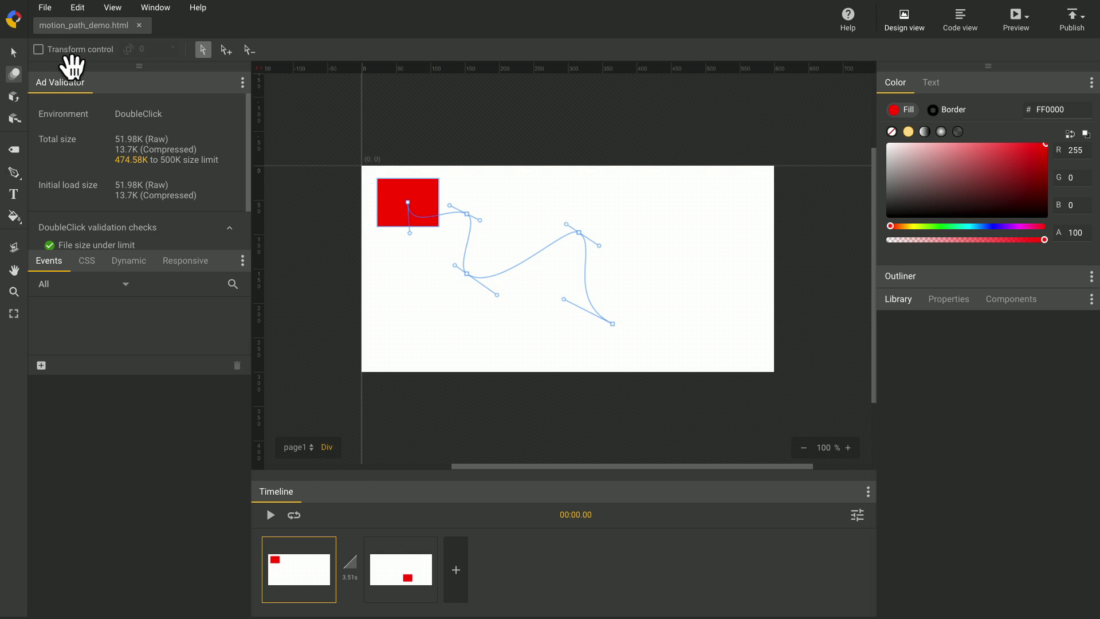
{"action": "left_click", "coordinate": [40, 57]}
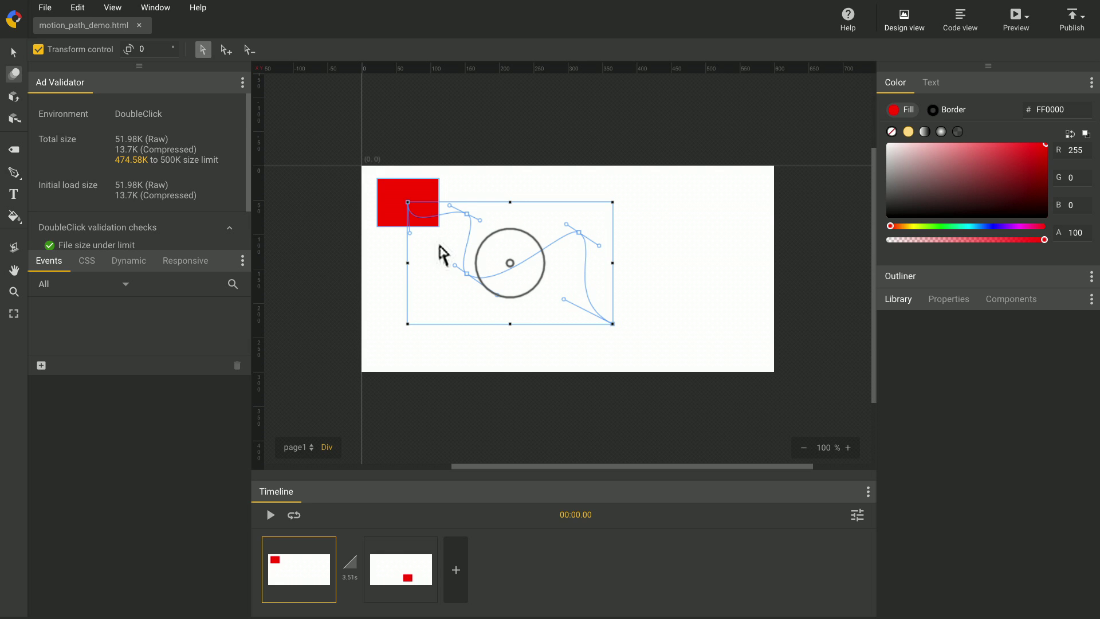
Drag the red box and its path right, then nudge them back up and left with the arrow keys
{"action": "left_click_drag", "start_coordinate": [441, 254], "coordinate": [534, 262]}
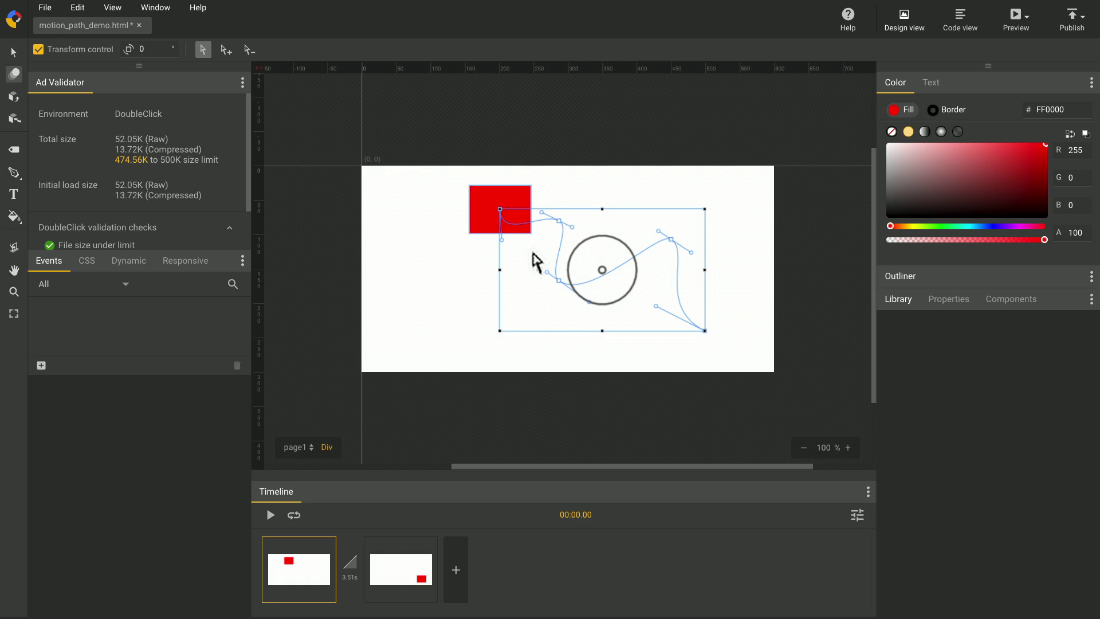
{"action": "key", "text": "Up"}
{"action": "key", "text": "Up"}
{"action": "key", "text": "Left"}
{"action": "key", "text": "Up"}
{"action": "key", "text": "Up"}
{"action": "key", "text": "Left"}
{"action": "key", "text": "Left"}
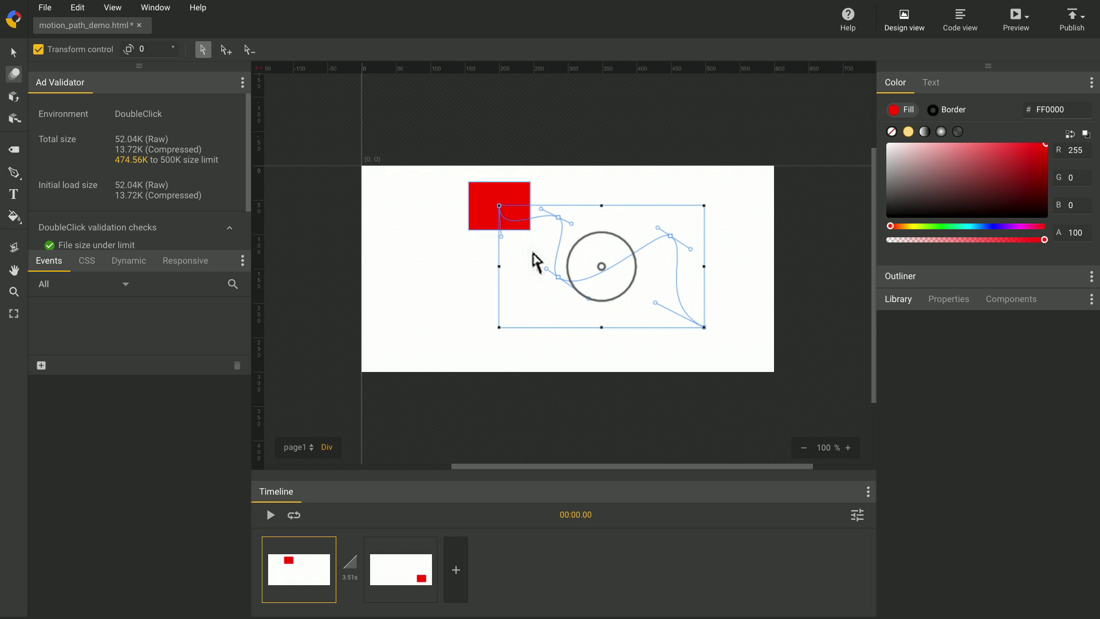
{"action": "key", "text": "Left"}
{"action": "key", "text": "Left"}
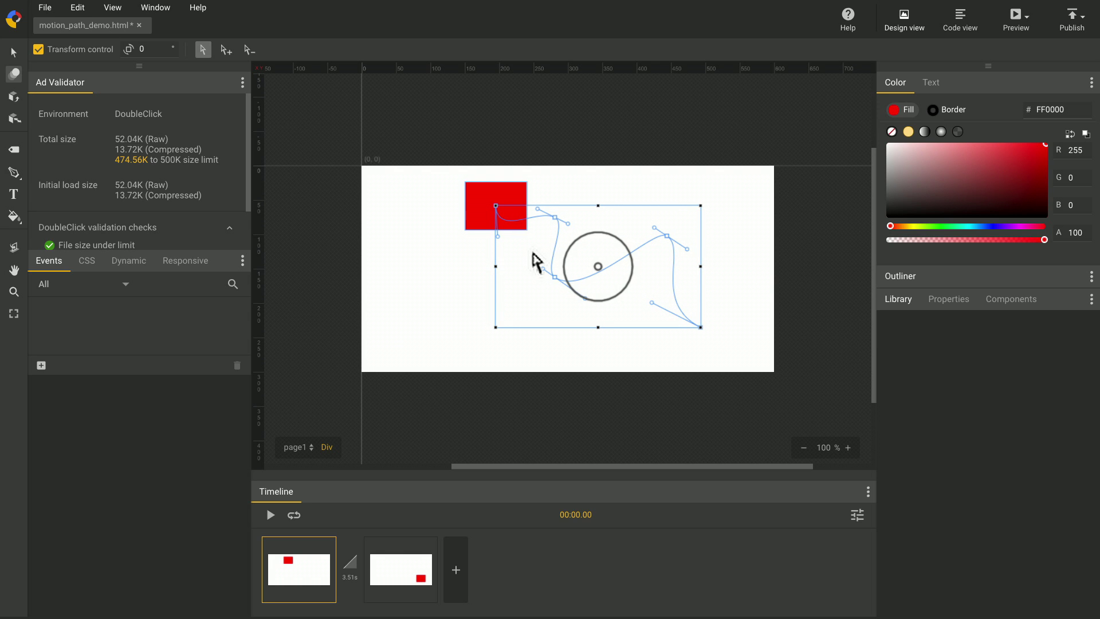
{"action": "key", "text": "Left"}
{"action": "key", "text": "Left"}
{"action": "key", "text": "Left"}
{"action": "key", "text": "Left"}
{"action": "key", "text": "Left"}
{"action": "key", "text": "Left"}
{"action": "key", "text": "Left"}
{"action": "key", "text": "Left"}
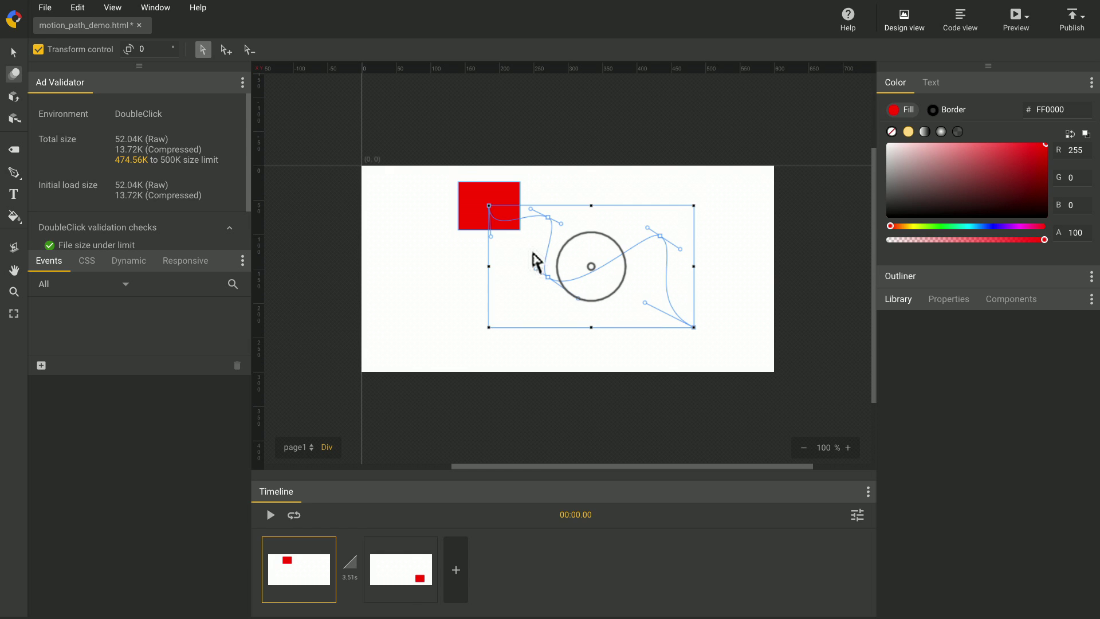
{"action": "key", "text": "Left"}
{"action": "key", "text": "Left"}
{"action": "key", "text": "Left"}
{"action": "key", "text": "Left"}
{"action": "key", "text": "Left"}
{"action": "key", "text": "Left"}
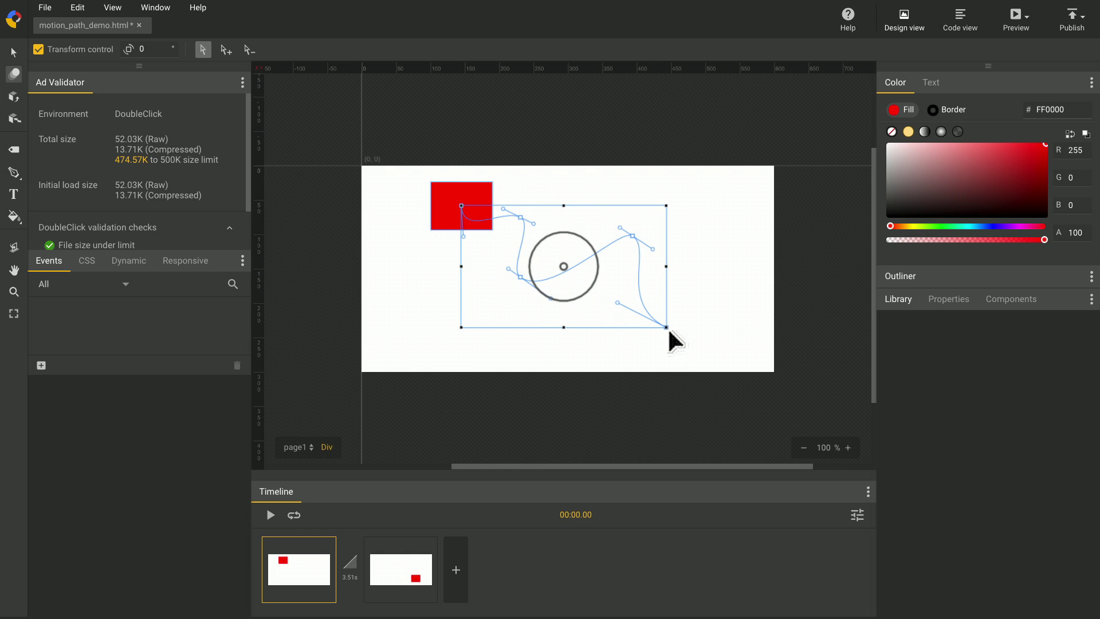
Shrink the motion path from its bottom-right corner, then enlarge it to span much of the stage
{"action": "mouse_move", "coordinate": [667, 327]}
{"action": "left_mouse_down"}
{"action": "mouse_move", "coordinate": [727, 375]}
{"action": "mouse_move", "coordinate": [611, 350]}
{"action": "mouse_move", "coordinate": [597, 288]}
{"action": "mouse_move", "coordinate": [663, 314]}
{"action": "mouse_move", "coordinate": [631, 321]}
{"action": "mouse_move", "coordinate": [610, 291]}
{"action": "left_mouse_up"}
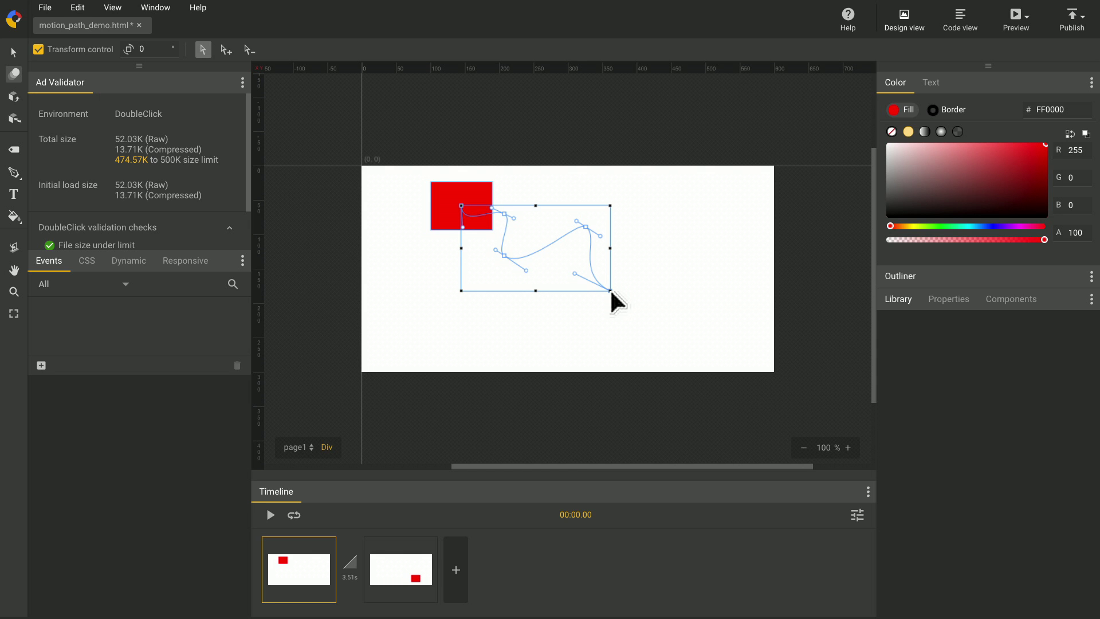
{"action": "mouse_move", "coordinate": [611, 292]}
{"action": "left_mouse_down"}
{"action": "mouse_move", "coordinate": [683, 360]}
{"action": "mouse_move", "coordinate": [596, 291]}
{"action": "mouse_move", "coordinate": [667, 343]}
{"action": "mouse_move", "coordinate": [628, 302]}
{"action": "left_mouse_up"}
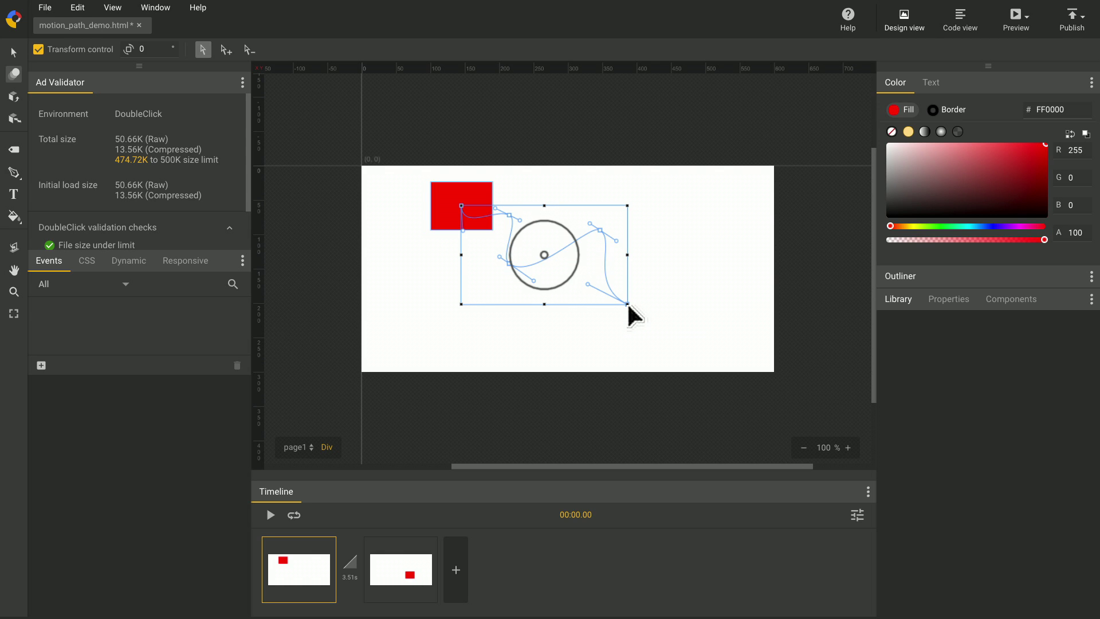
{"action": "mouse_move", "coordinate": [628, 304]}
{"action": "left_mouse_down"}
{"action": "mouse_move", "coordinate": [662, 363]}
{"action": "mouse_move", "coordinate": [595, 381]}
{"action": "mouse_move", "coordinate": [680, 353]}
{"action": "mouse_move", "coordinate": [677, 336]}
{"action": "left_mouse_up"}
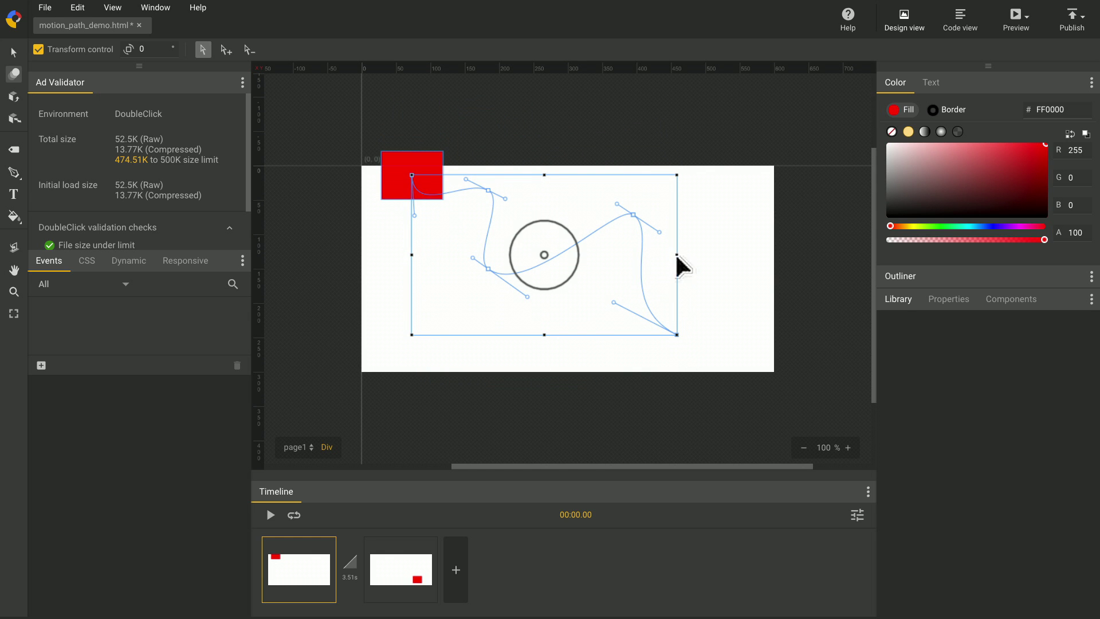
{"action": "mouse_move", "coordinate": [677, 255]}
{"action": "left_mouse_down"}
{"action": "mouse_move", "coordinate": [295, 246]}
{"action": "mouse_move", "coordinate": [688, 275]}
{"action": "left_mouse_up"}
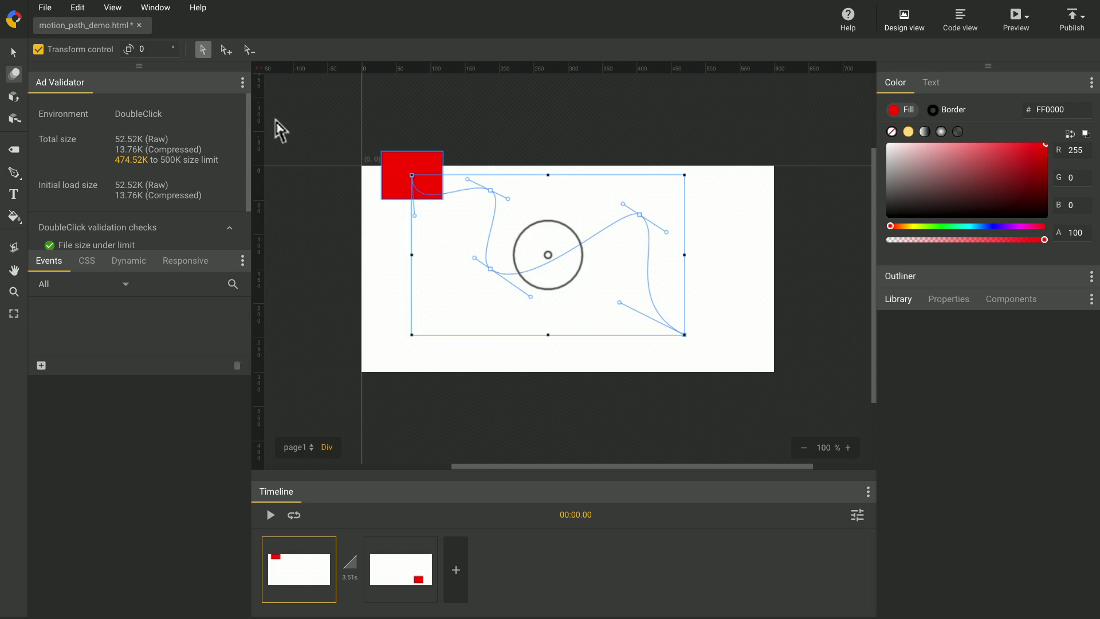
{"action": "left_click", "coordinate": [148, 54]}
{"action": "type", "text": "30"}
Apply a 30-degree rotation, then swing the path clockwise, back counterclockwise and about 20 degrees clockwise
{"action": "key", "text": "Return"}
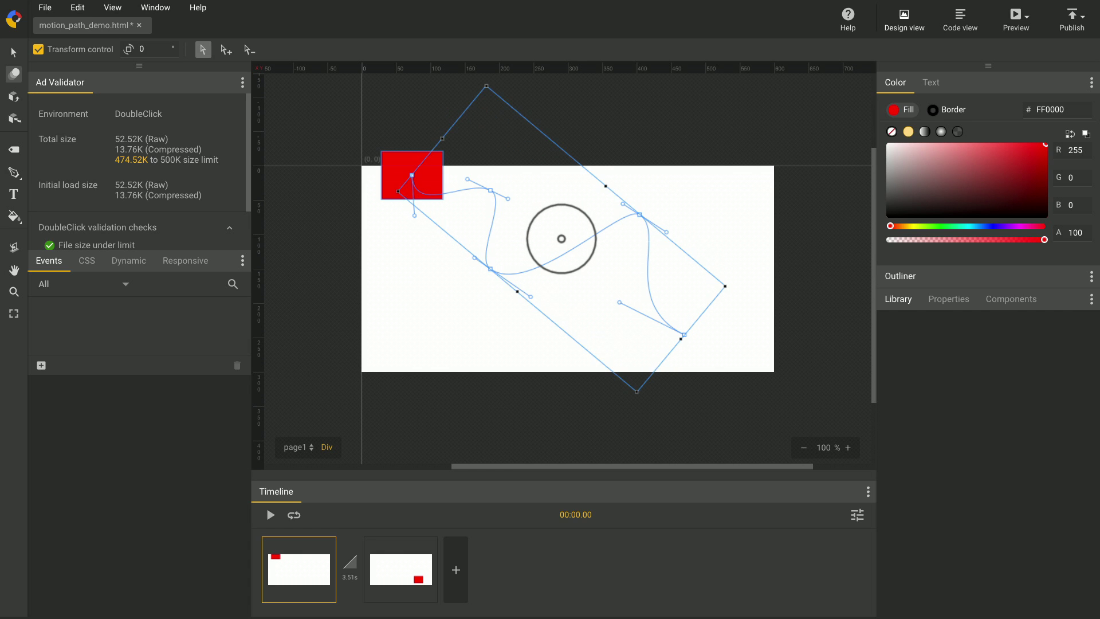
{"action": "left_click_drag", "start_coordinate": [452, 106], "coordinate": [546, 81]}
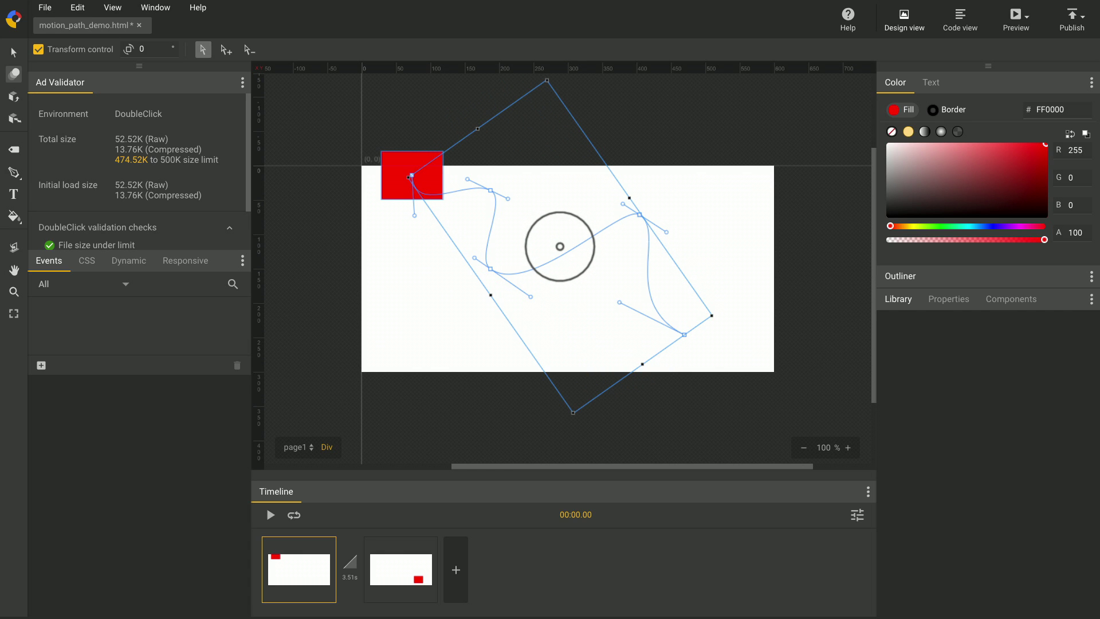
{"action": "mouse_move", "coordinate": [546, 82]}
{"action": "left_mouse_down"}
{"action": "mouse_move", "coordinate": [486, 86]}
{"action": "mouse_move", "coordinate": [442, 103]}
{"action": "mouse_move", "coordinate": [436, 120]}
{"action": "left_mouse_up"}
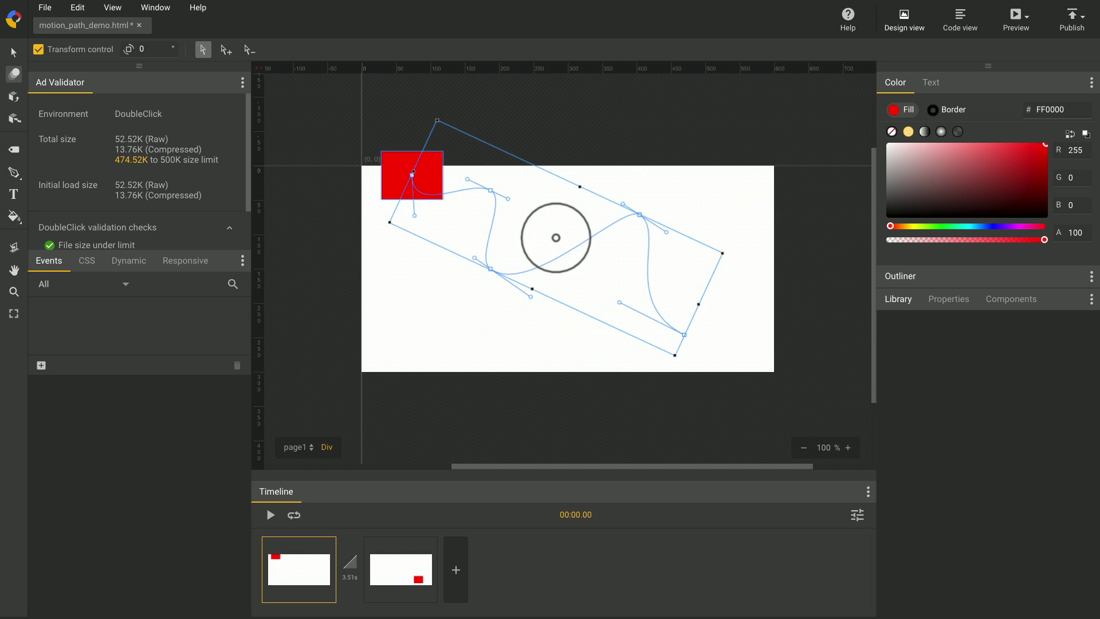
{"action": "mouse_move", "coordinate": [675, 354]}
{"action": "left_mouse_down"}
{"action": "mouse_move", "coordinate": [619, 398]}
{"action": "mouse_move", "coordinate": [675, 368]}
{"action": "mouse_move", "coordinate": [685, 334]}
{"action": "left_mouse_up"}
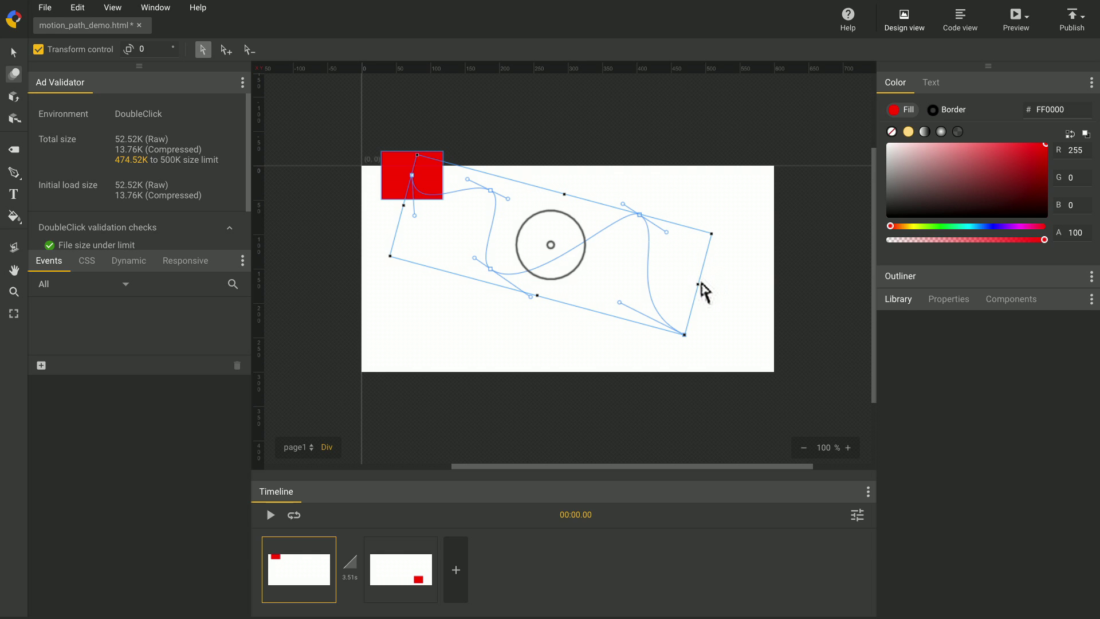
Narrow the tilted motion path slightly from its right-edge handle
{"action": "mouse_move", "coordinate": [700, 289]}
{"action": "left_mouse_down"}
{"action": "mouse_move", "coordinate": [536, 255]}
{"action": "mouse_move", "coordinate": [762, 314]}
{"action": "mouse_move", "coordinate": [579, 284]}
{"action": "mouse_move", "coordinate": [691, 307]}
{"action": "mouse_move", "coordinate": [696, 318]}
{"action": "left_mouse_up"}
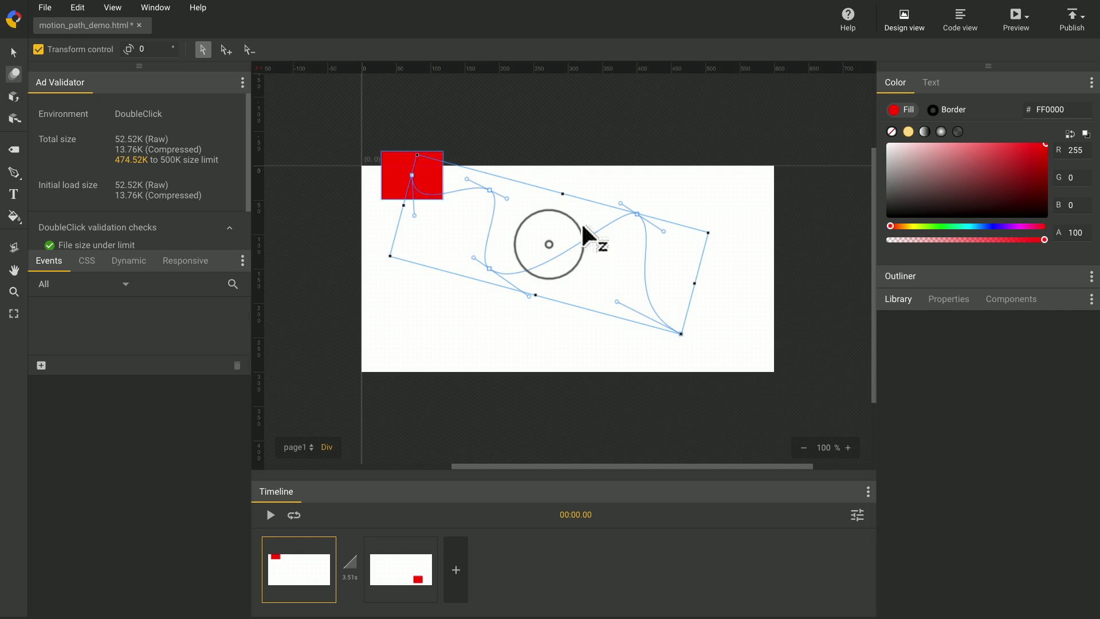
Move the pivot left, rotate the path steeply around it, then realign the transform box upright
{"action": "mouse_move", "coordinate": [584, 225]}
{"action": "left_mouse_down"}
{"action": "mouse_move", "coordinate": [553, 268]}
{"action": "mouse_move", "coordinate": [570, 220]}
{"action": "left_mouse_up"}
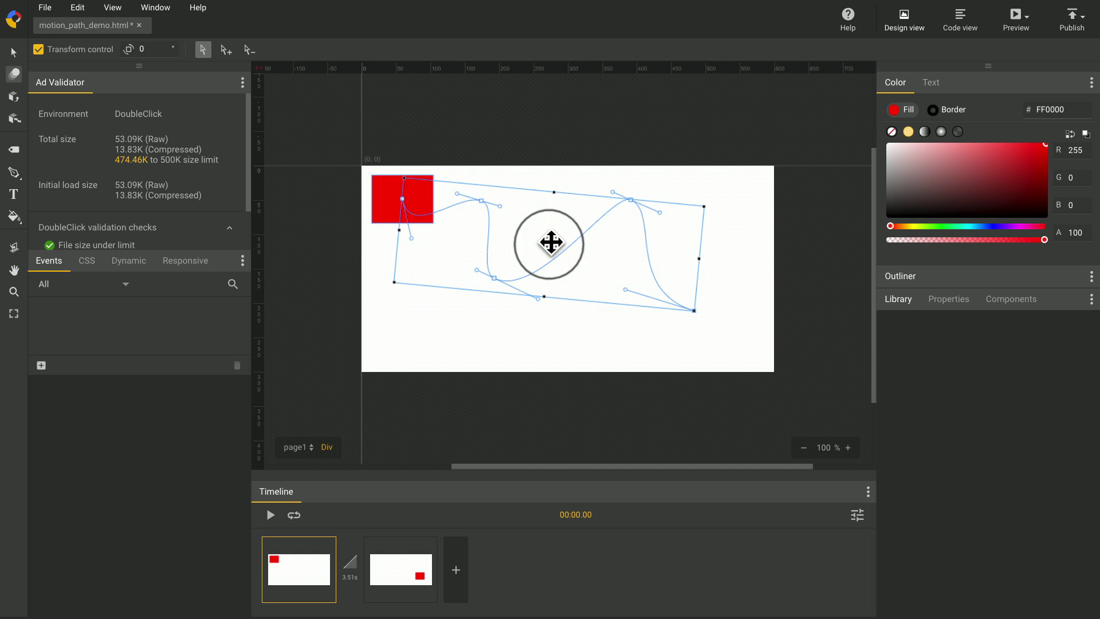
{"action": "mouse_move", "coordinate": [545, 242]}
{"action": "left_mouse_down"}
{"action": "mouse_move", "coordinate": [434, 255]}
{"action": "mouse_move", "coordinate": [467, 266]}
{"action": "left_mouse_up"}
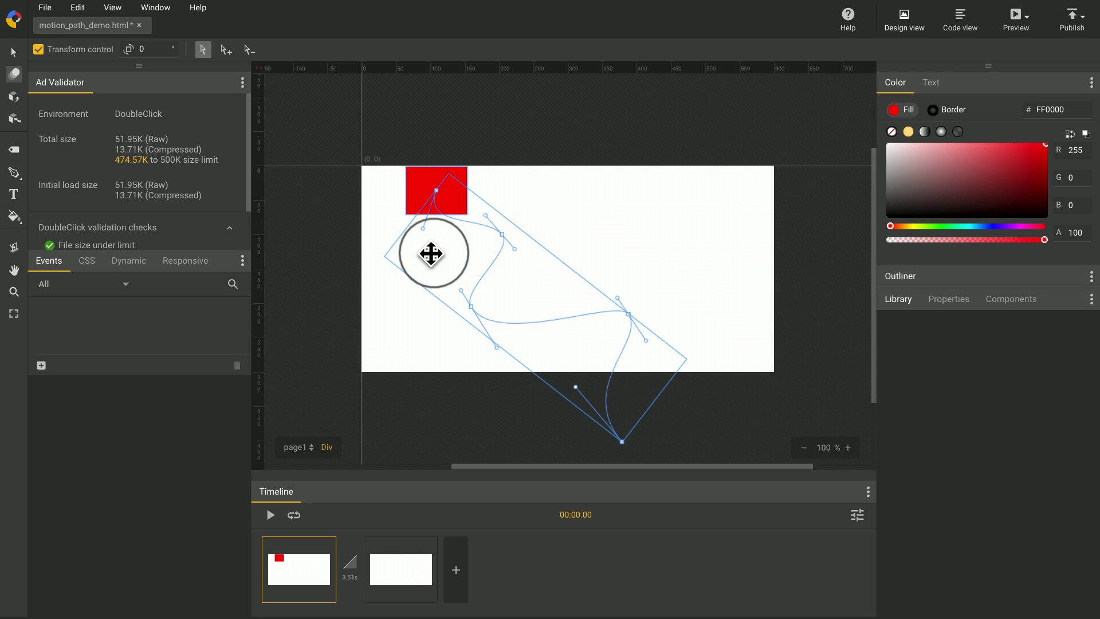
{"action": "double_click", "coordinate": [431, 253]}
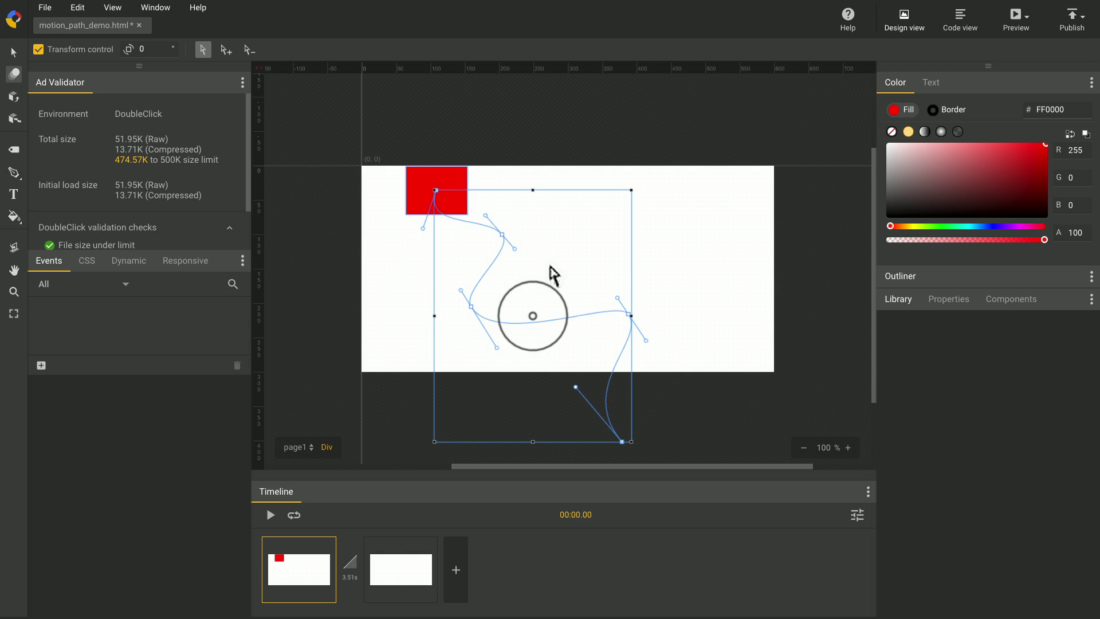